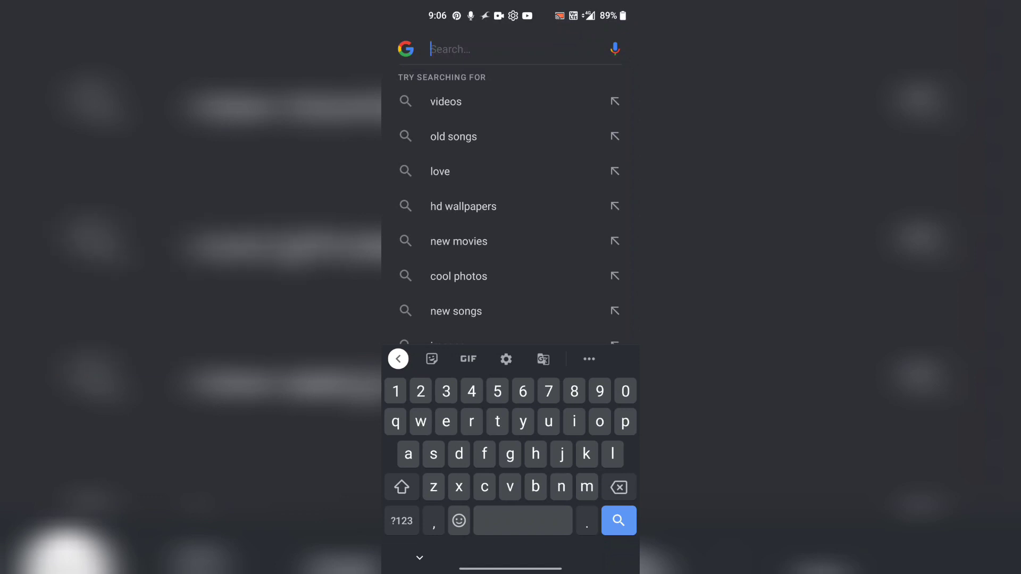
pyautogui.write('emoji')
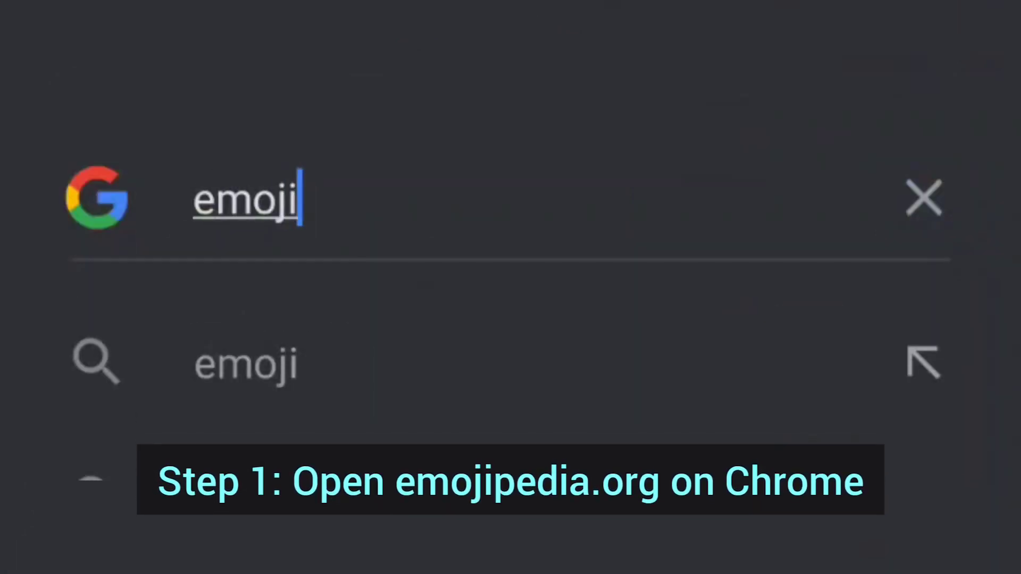
pyautogui.write('ped')
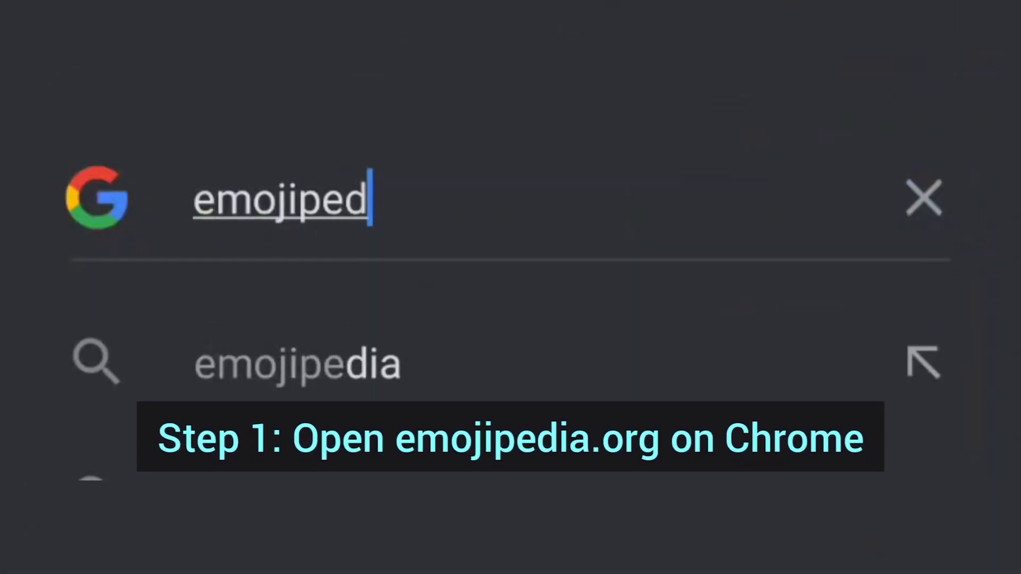
# Step: Run the Google search for 'emojipedia' in Chrome
pyautogui.click(489, 357)
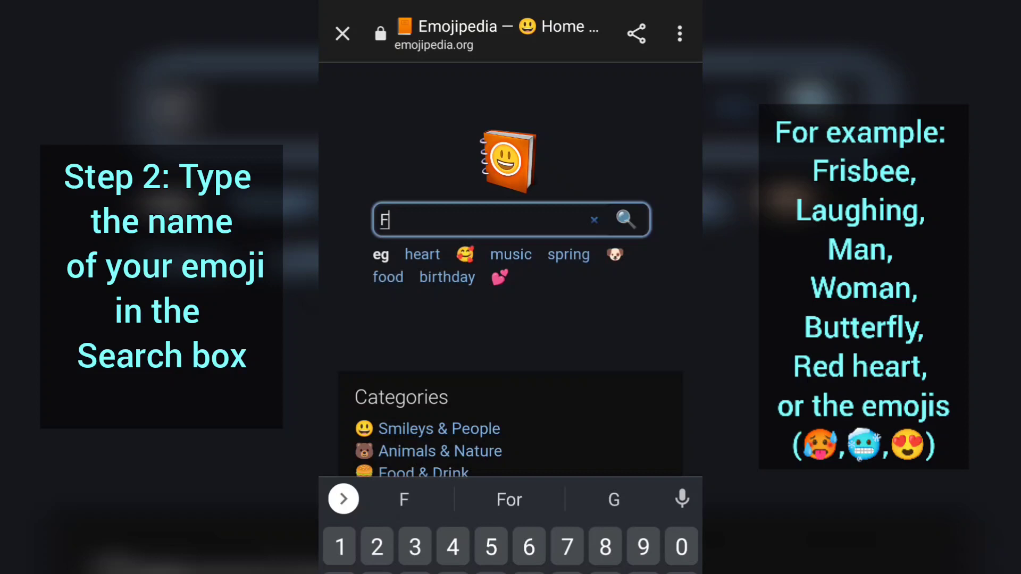
pyautogui.write('isbee')
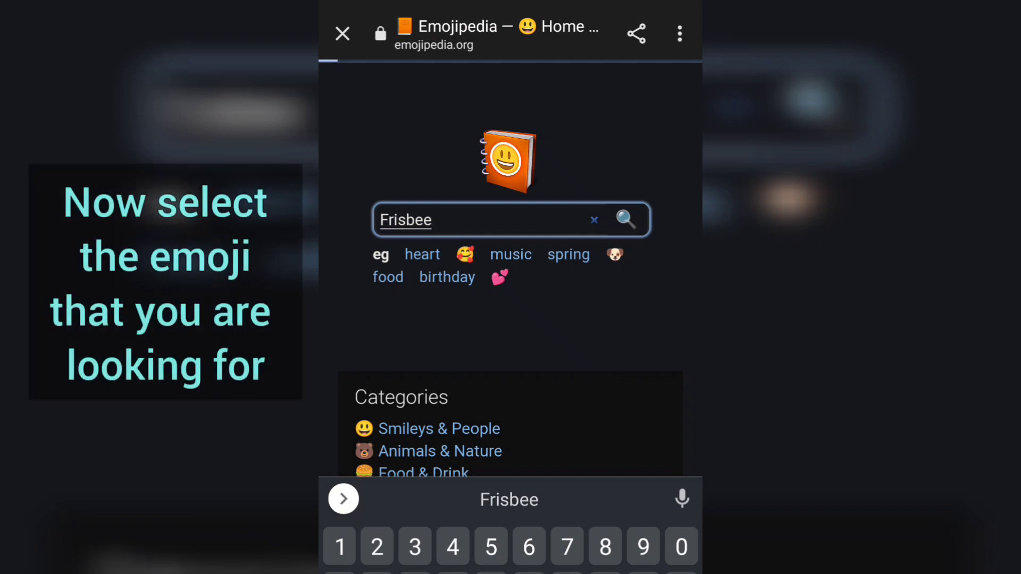
# Step: Submit the Emojipedia search for 'Frisbee'
pyautogui.press('Return')
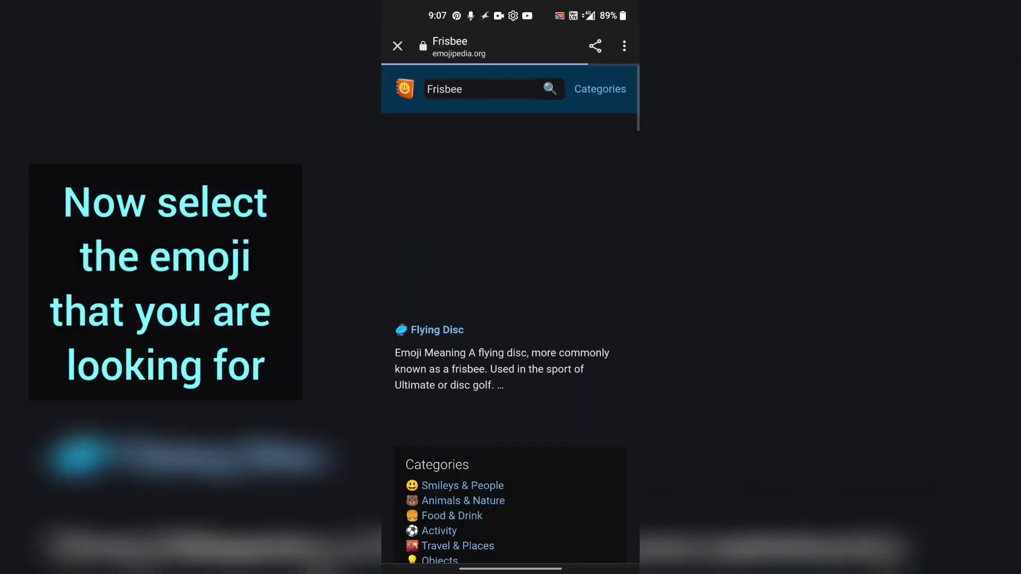
# Step: Open the Flying Disc emoji page from the Emojipedia results
pyautogui.click(437, 329)
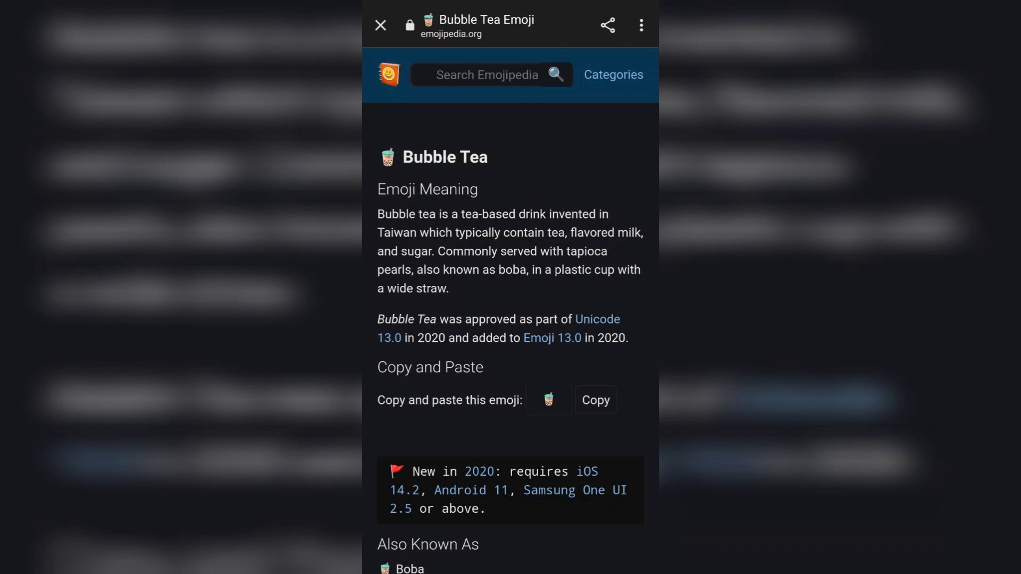
pyautogui.scroll(-2, 511, 320)
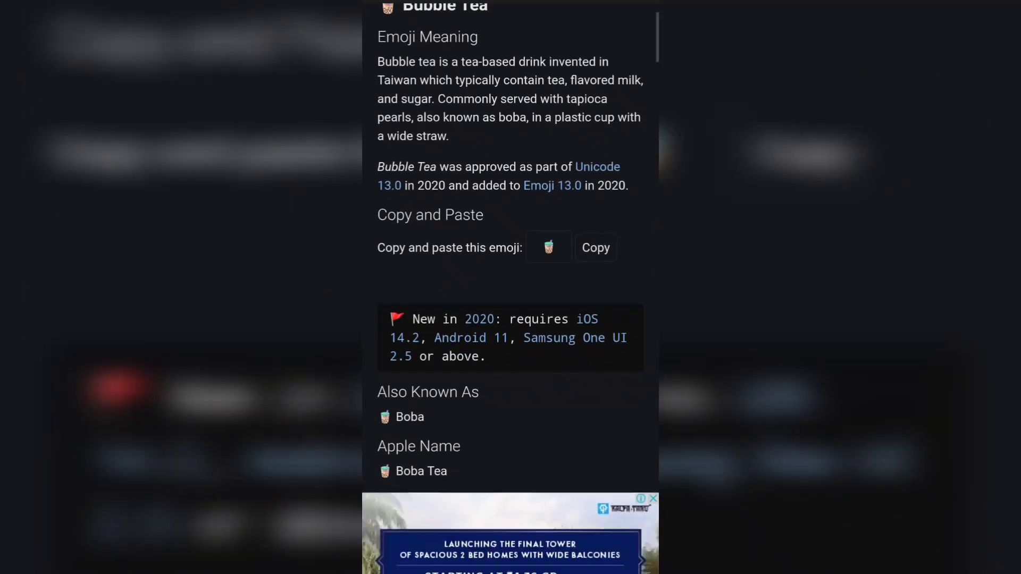
pyautogui.scroll(-1, 510, 319)
pyautogui.scroll(-3, 511, 319)
pyautogui.scroll(-3, 510, 320)
pyautogui.scroll(-3, 511, 319)
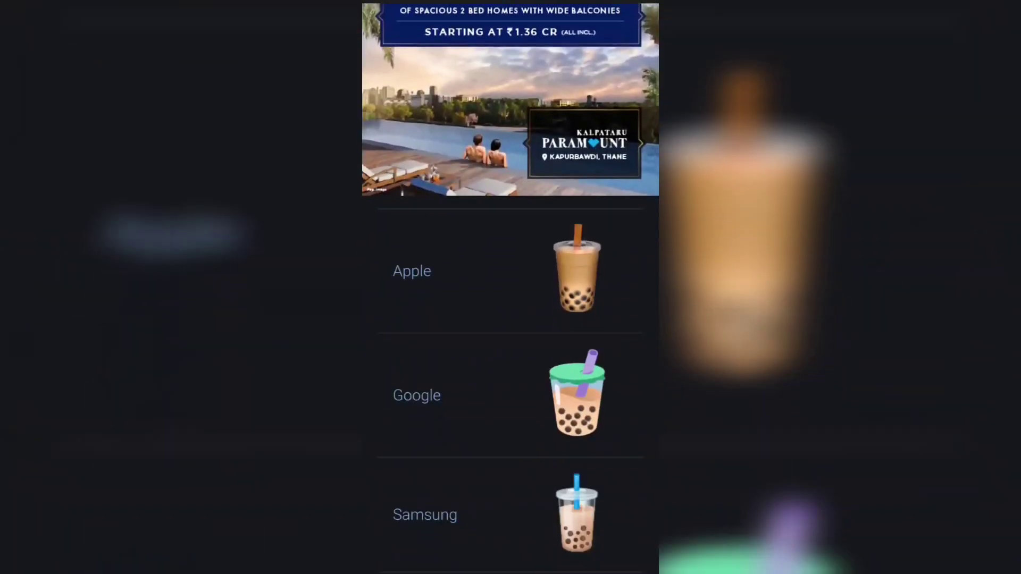
pyautogui.scroll(-2, 511, 319)
pyautogui.scroll(1, 511, 320)
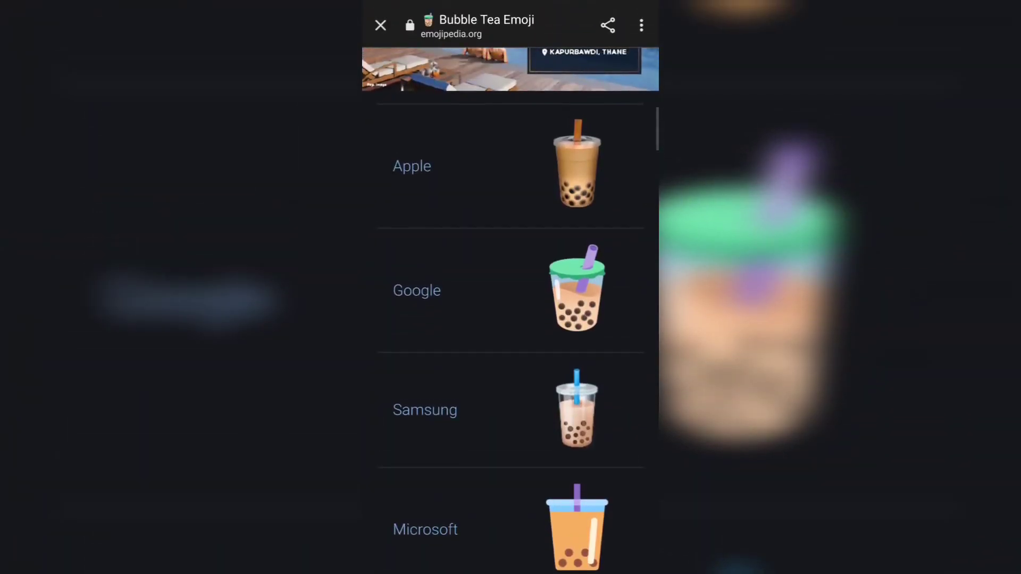
# Step: Copy the Apple bubble tea image from the vendor designs on Emojipedia
pyautogui.click(577, 151)
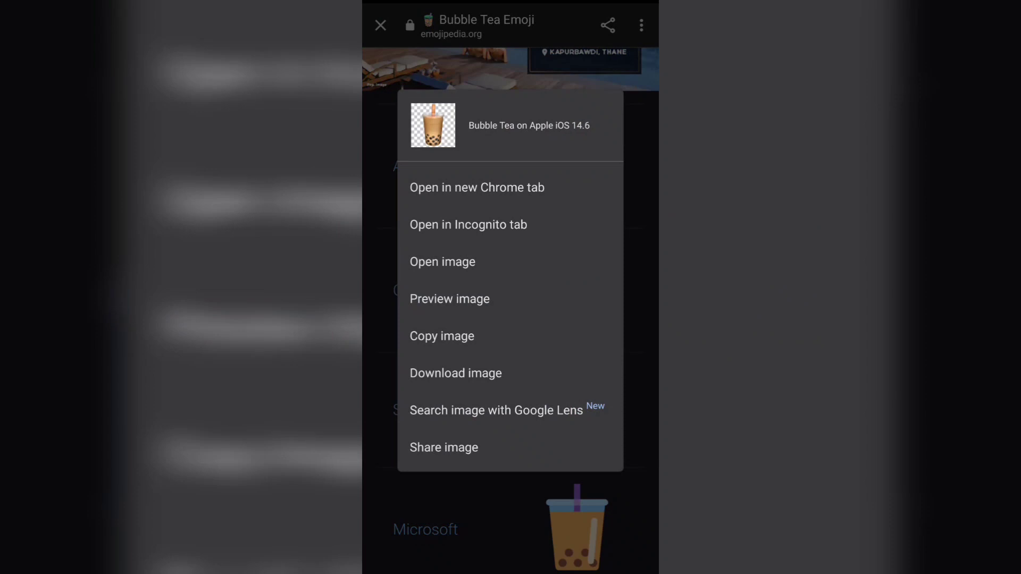
pyautogui.press('Escape')
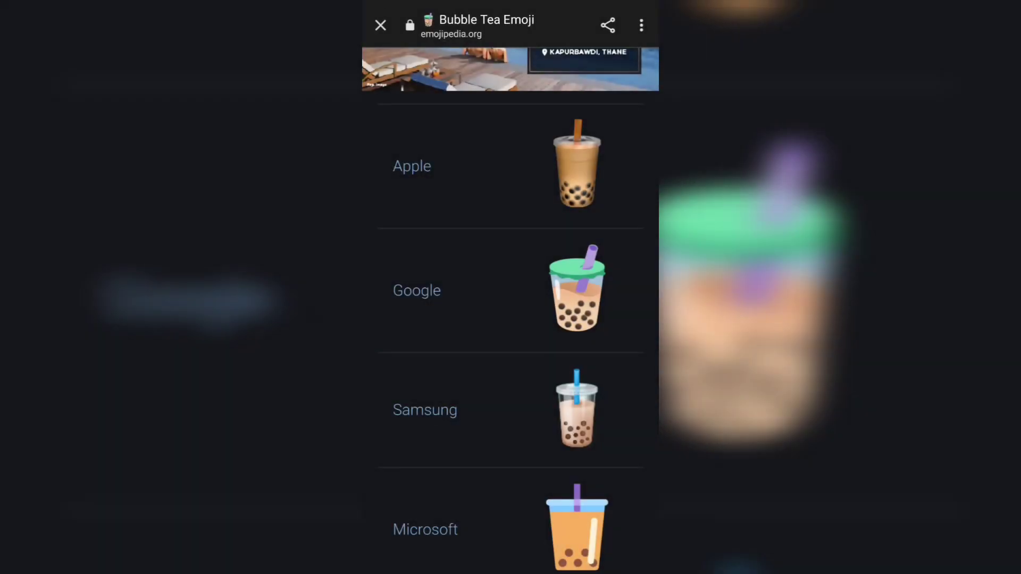
# Step: Switch to Instagram, start a story and move the bubble tea sticker slightly lower
pyautogui.moveTo(511, 570); pyautogui.dragTo(510, 360)
pyautogui.moveTo(415, 320); pyautogui.dragTo(622, 320)
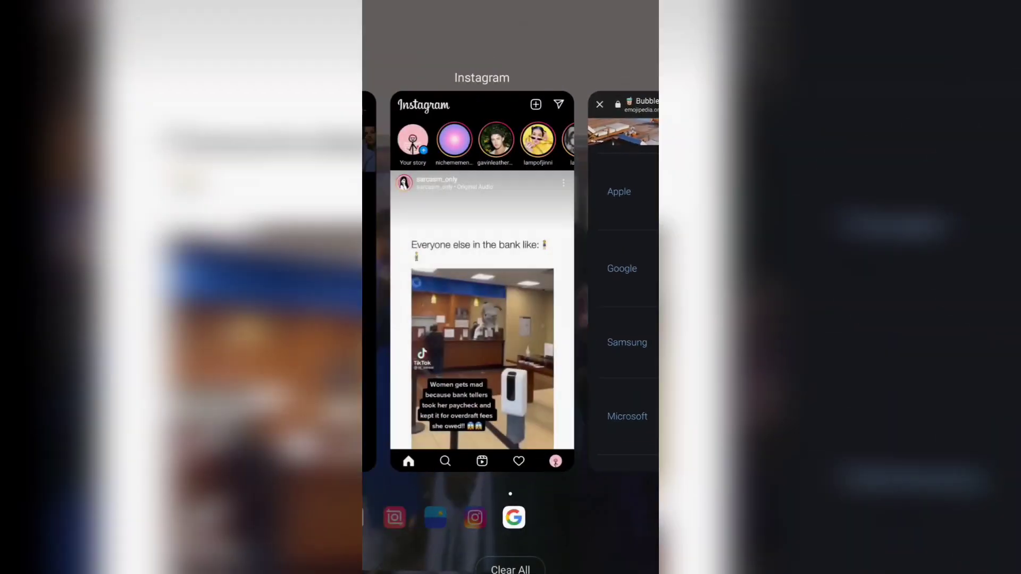
pyautogui.click(510, 320)
pyautogui.moveTo(414, 319); pyautogui.dragTo(638, 319)
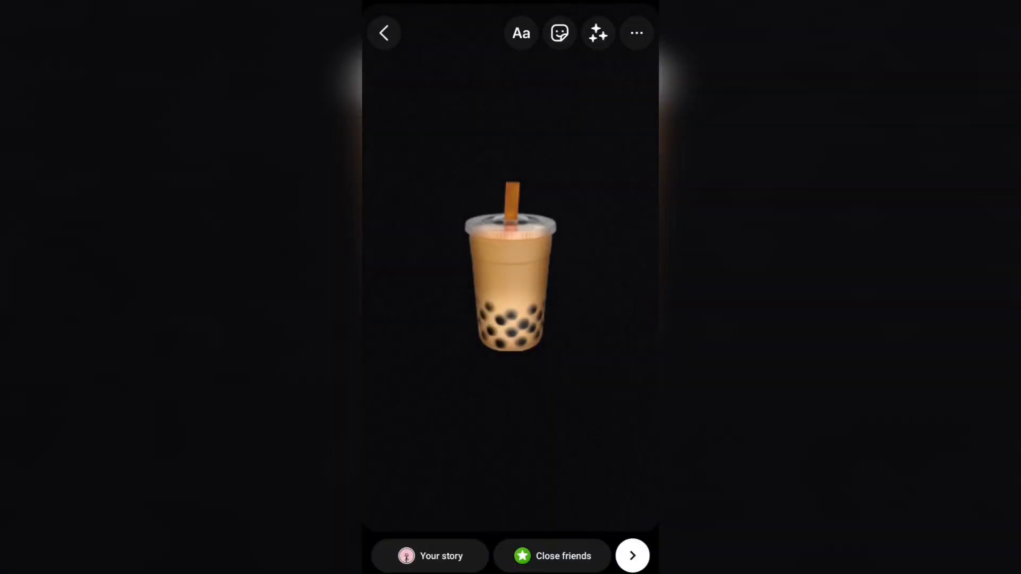
pyautogui.moveTo(511, 272)
pyautogui.mouseDown()
pyautogui.moveTo(511, 287)
pyautogui.moveTo(490, 296)
pyautogui.moveTo(521, 260)
pyautogui.moveTo(510, 500)
pyautogui.mouseUp()
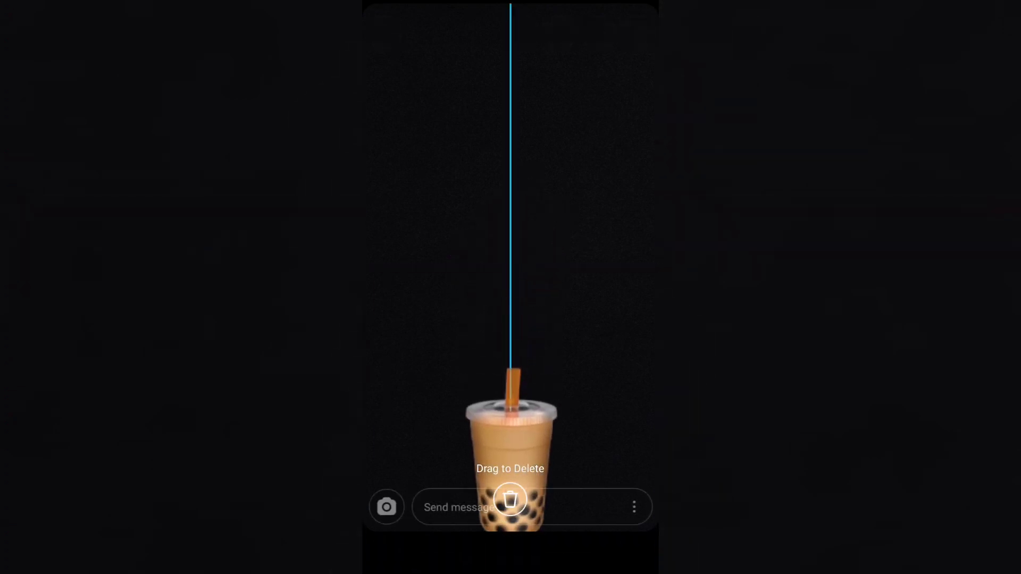
# Step: Pin the copied bubble tea image in Gboard's clipboard from a story text entry
pyautogui.click(522, 34)
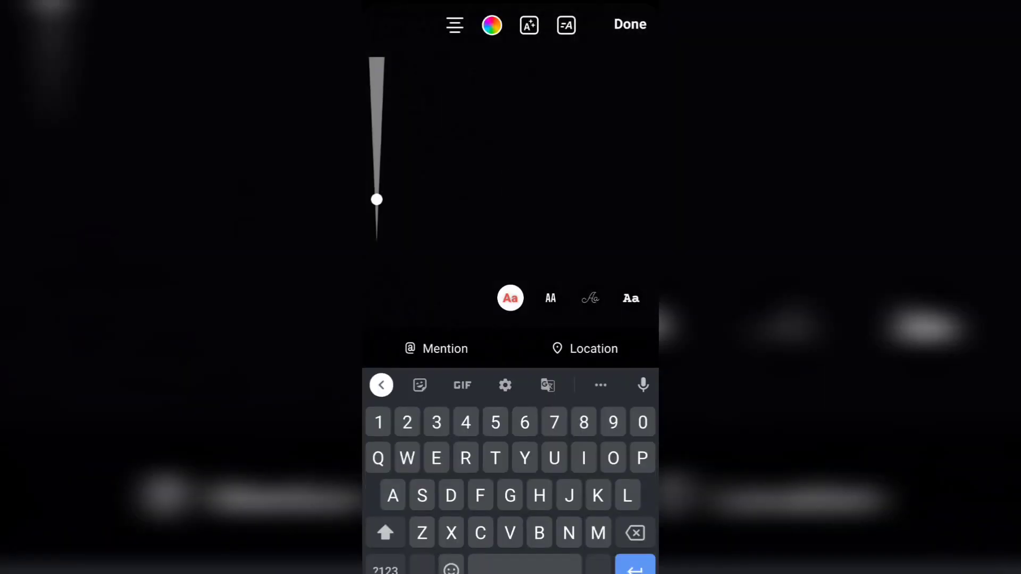
pyautogui.click(601, 385)
pyautogui.click(511, 438)
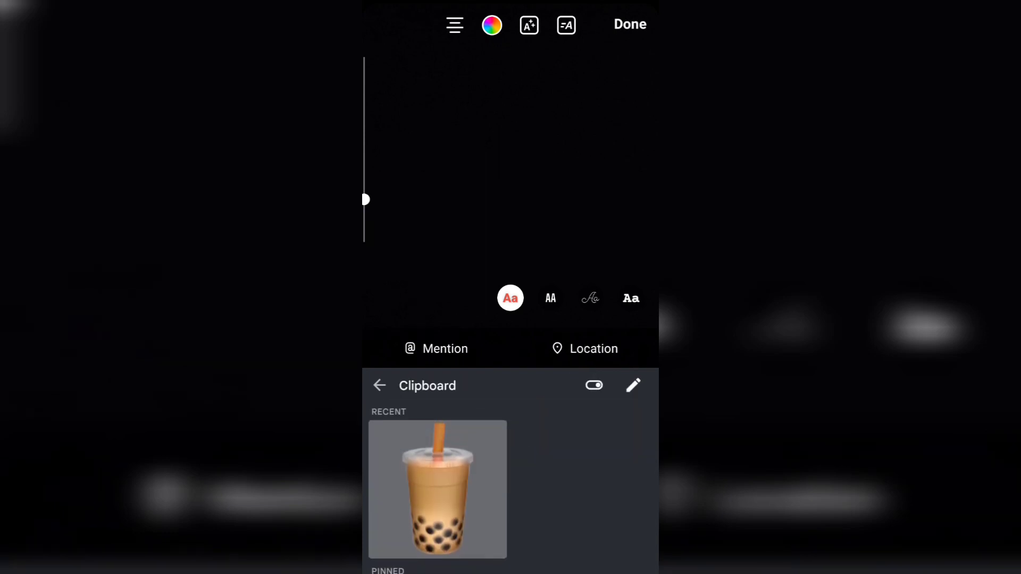
pyautogui.click(437, 489)
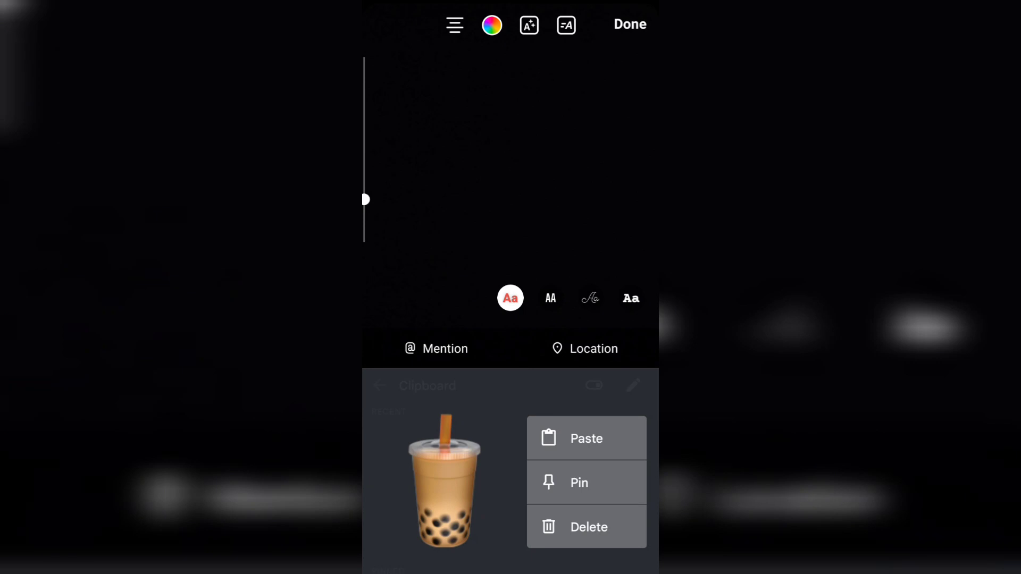
pyautogui.click(606, 479)
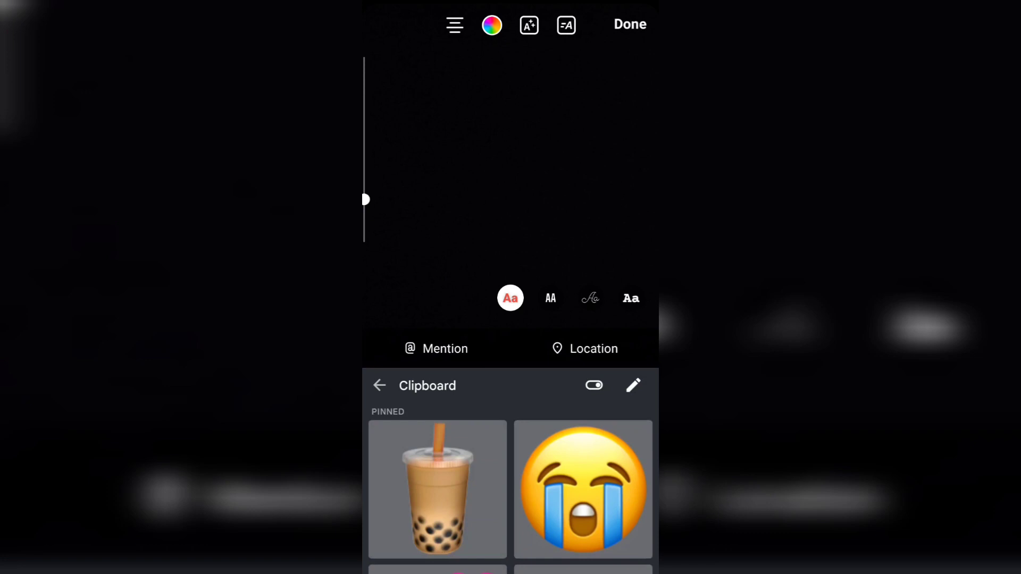
pyautogui.scroll(-3, 510, 487)
pyautogui.scroll(-3, 510, 486)
pyautogui.scroll(-3, 511, 487)
pyautogui.scroll(-3, 511, 487)
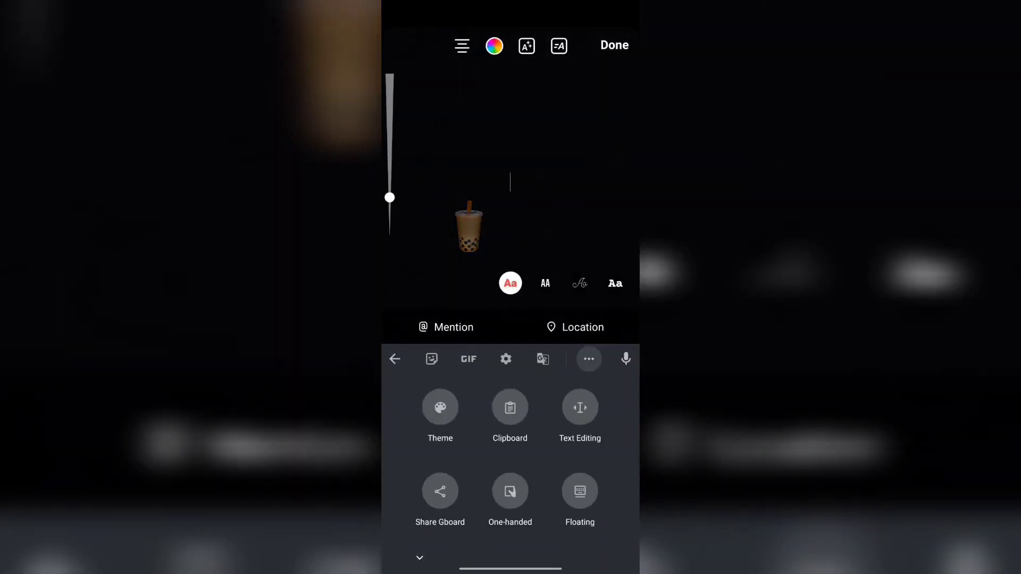
# Step: Paste the pink hearts and bandaged red heart from Gboard's clipboard as story text entries
pyautogui.click(510, 408)
pyautogui.scroll(-3, 510, 455)
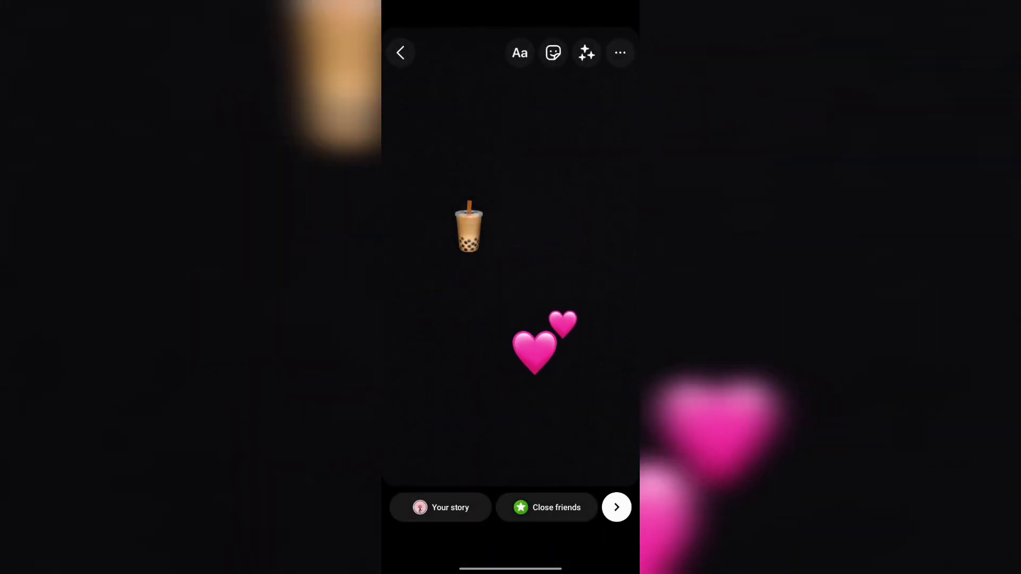
pyautogui.click(520, 50)
pyautogui.click(588, 359)
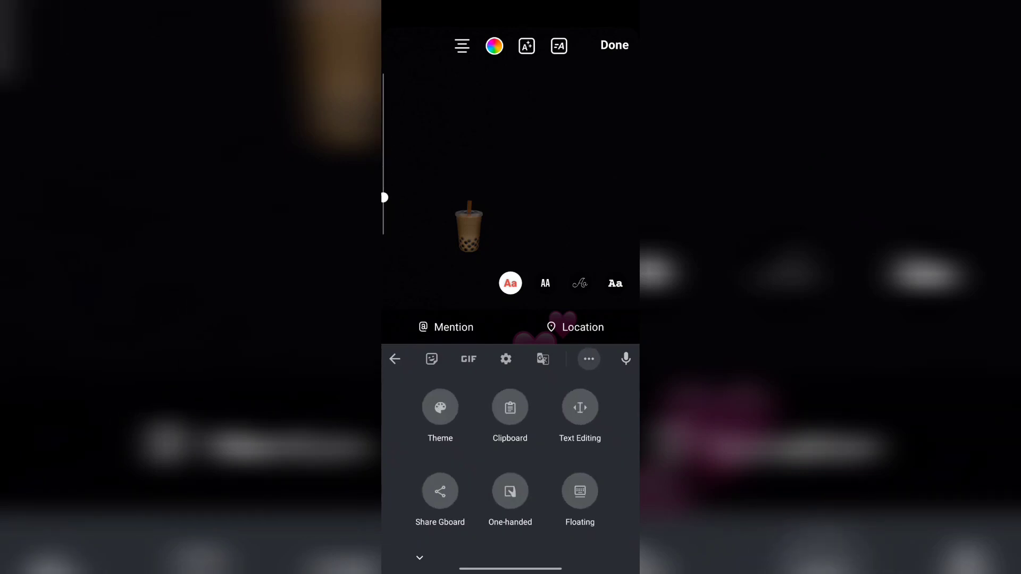
pyautogui.click(509, 407)
pyautogui.scroll(-3, 510, 455)
pyautogui.scroll(-3, 510, 454)
pyautogui.scroll(-3, 511, 455)
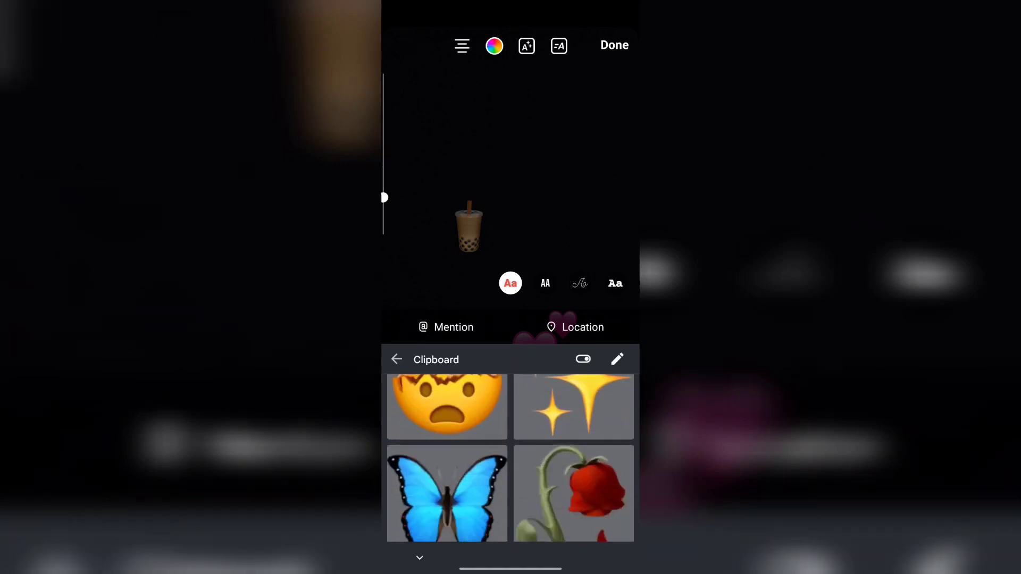
pyautogui.scroll(-3, 510, 458)
pyautogui.scroll(-3, 511, 459)
pyautogui.scroll(-1, 511, 458)
pyautogui.click(447, 419)
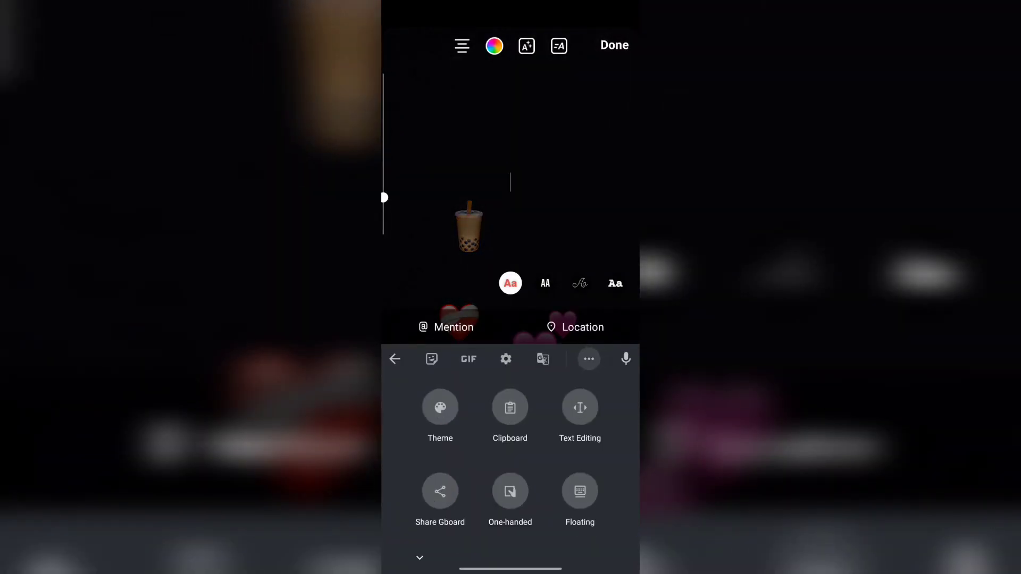
pyautogui.click(510, 407)
pyautogui.scroll(-3, 511, 459)
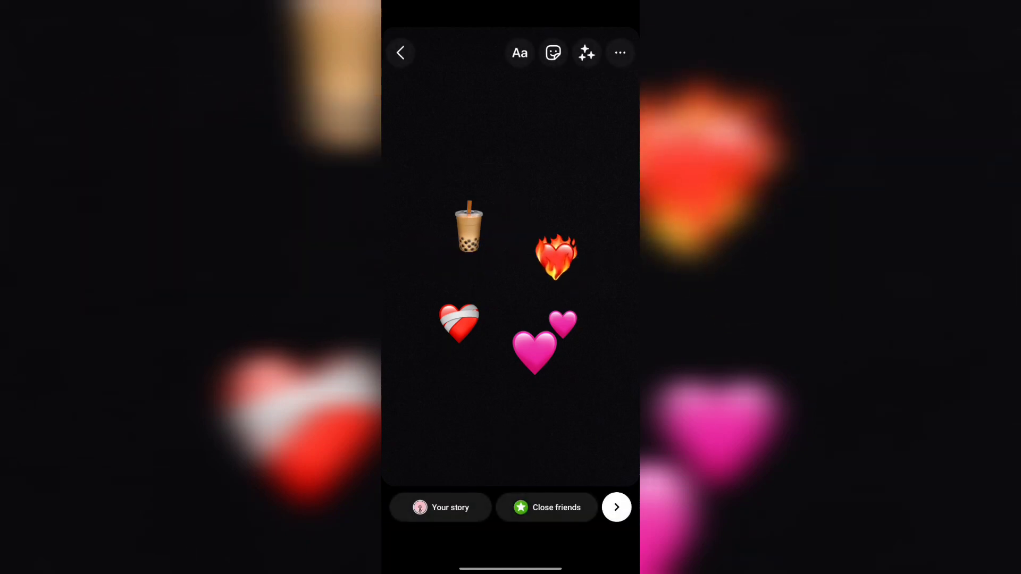
# Step: Start a new story text entry showing Gboard's saved clipboard emojis
pyautogui.click(520, 53)
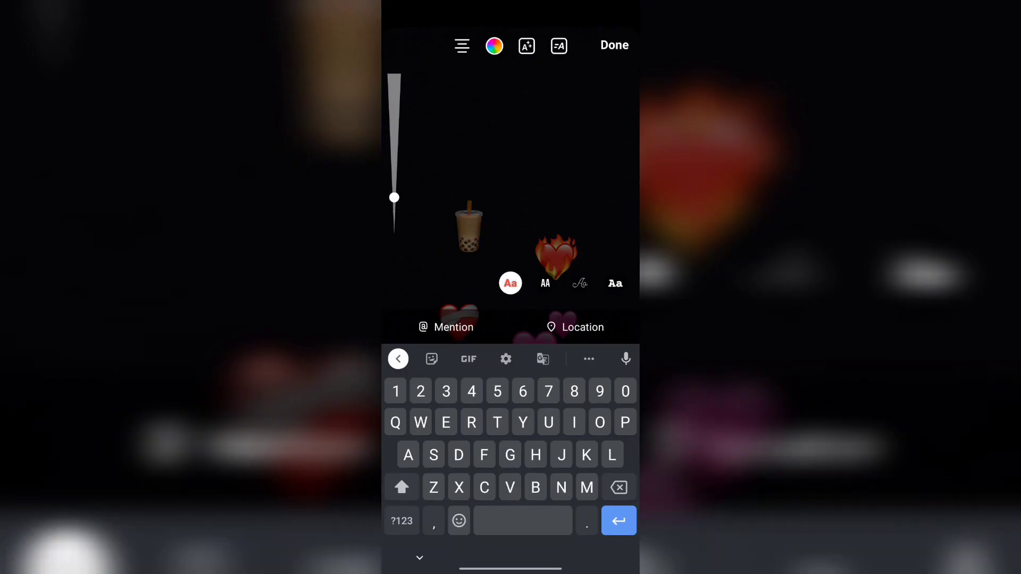
pyautogui.click(588, 359)
pyautogui.click(508, 410)
pyautogui.scroll(-5, 511, 459)
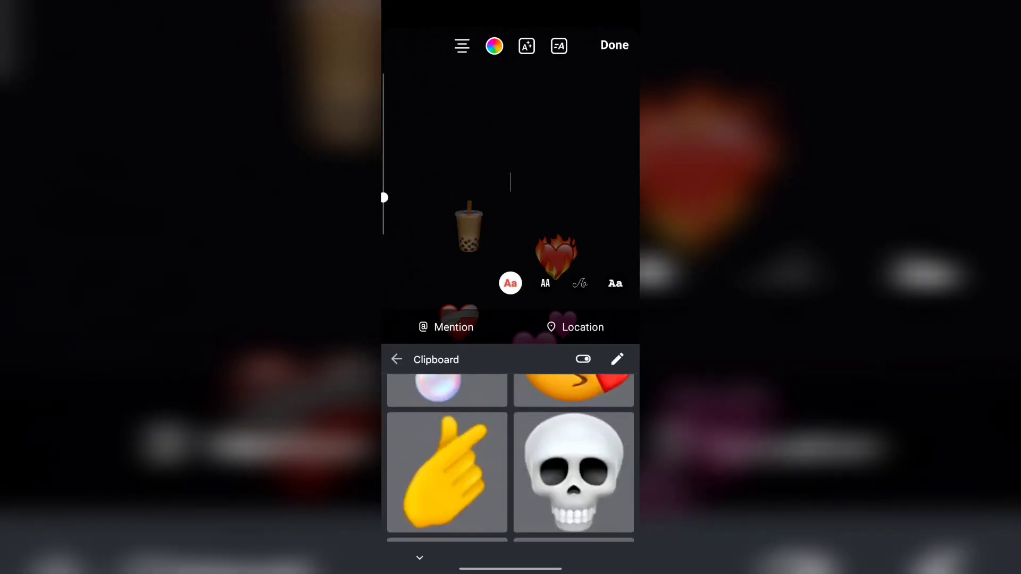
pyautogui.scroll(-5, 511, 458)
pyautogui.scroll(-5, 511, 458)
pyautogui.scroll(-5, 511, 459)
pyautogui.scroll(-3, 511, 459)
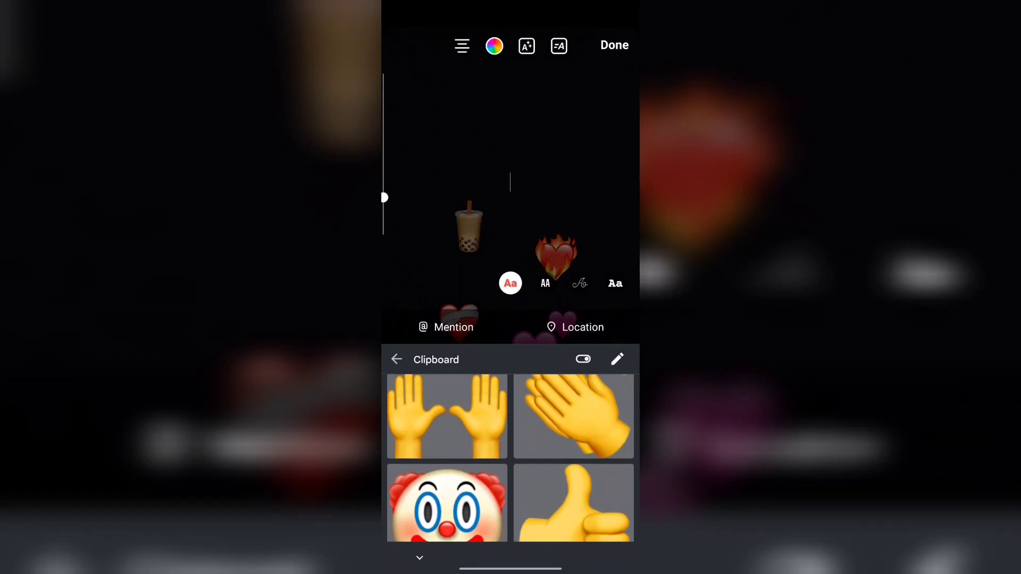